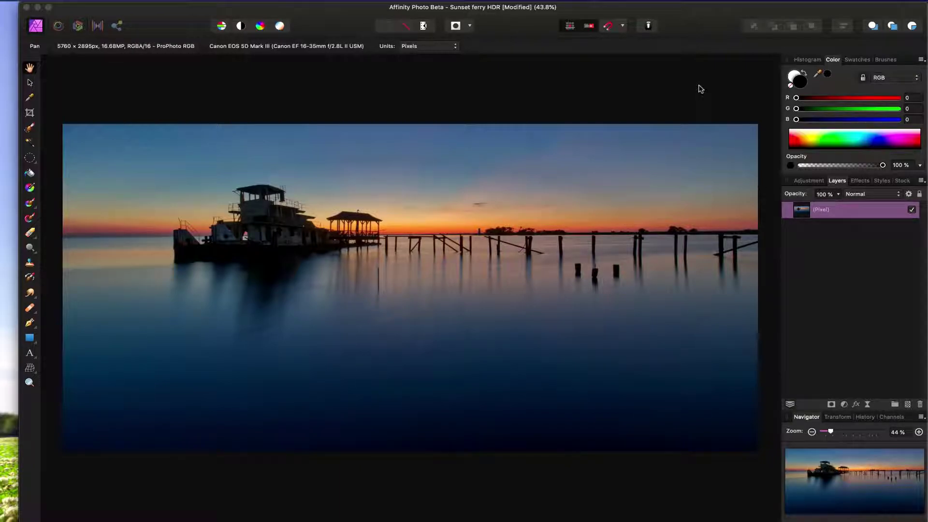
Step: Add two Levels adjustment layers above the ferry photo, one via the Layer menu and one via Adjustments
left_click(234, 71)
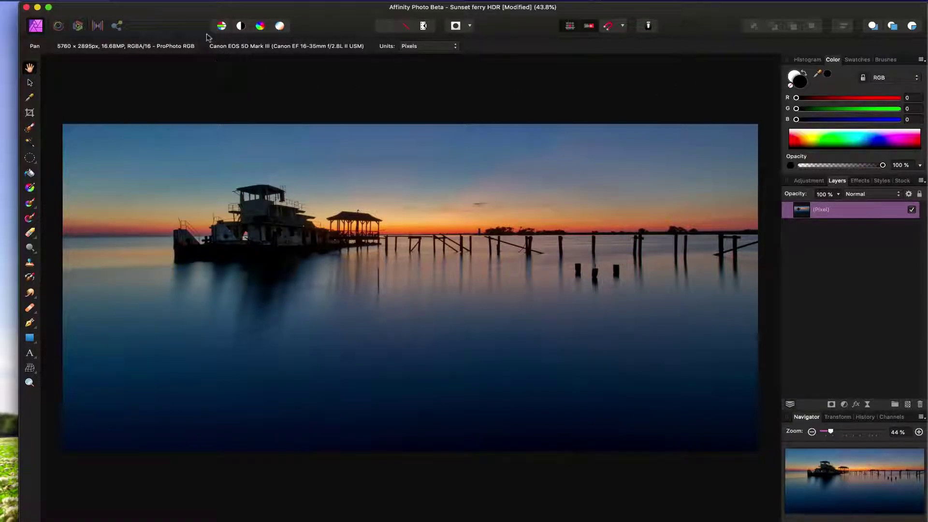
left_click(251, 2)
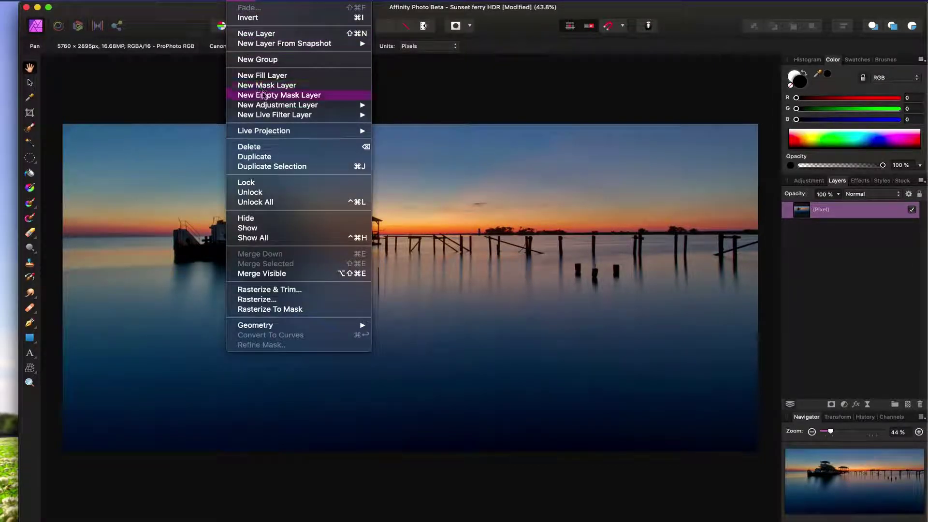
mouse_move(271, 106)
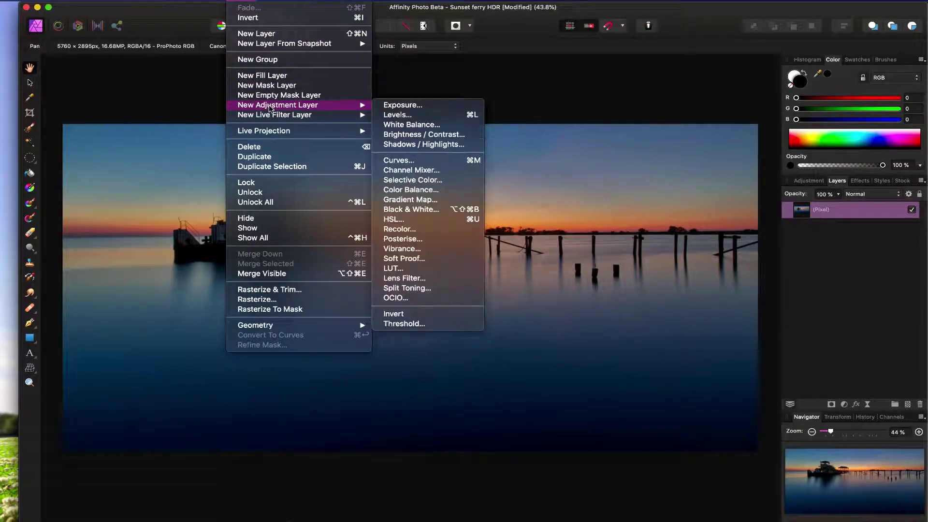
left_click(405, 115)
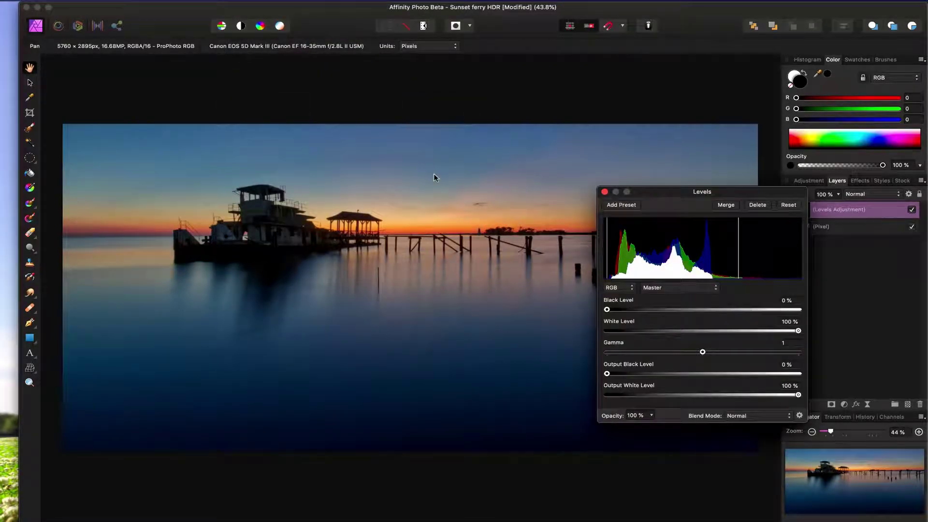
left_click(604, 192)
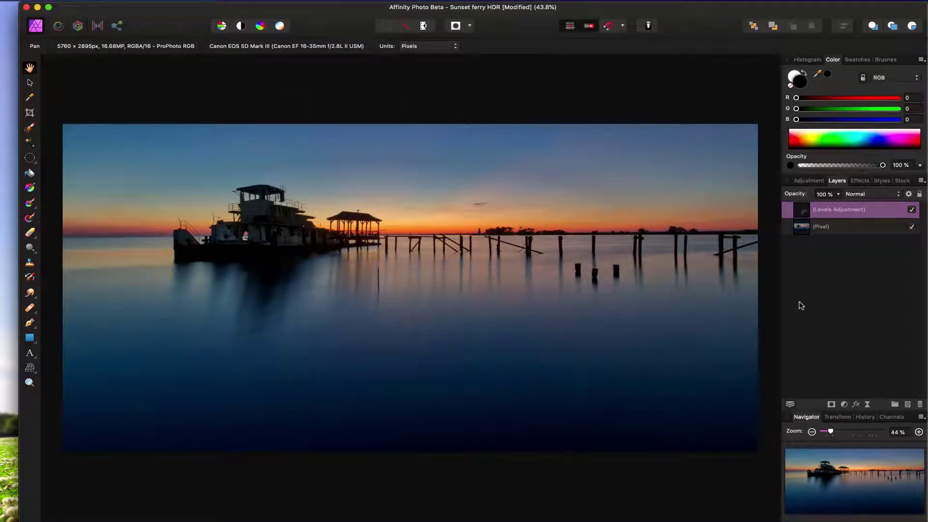
left_click(845, 405)
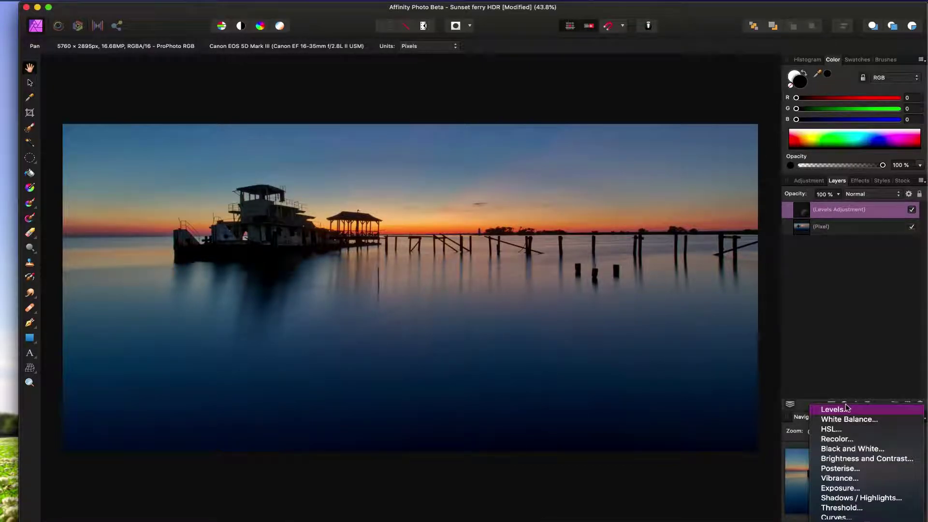
left_click(840, 410)
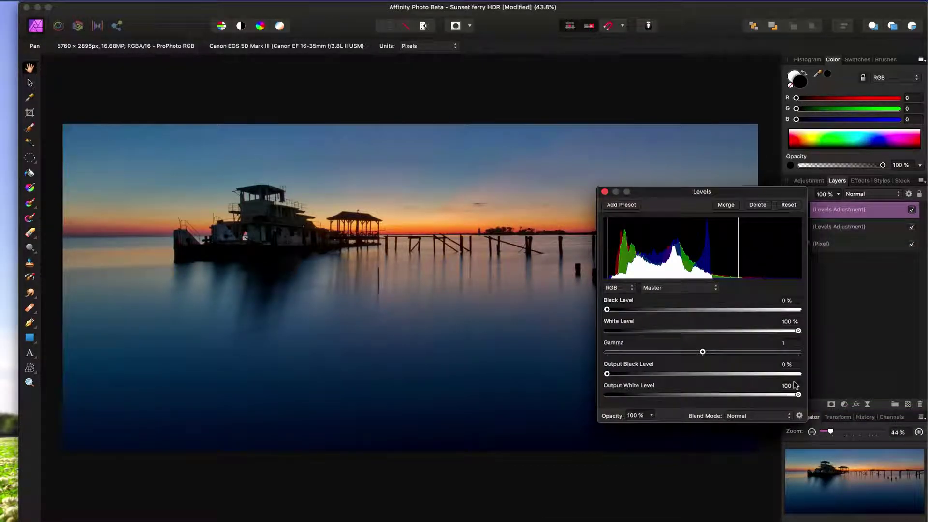
left_click_drag(733, 195, 841, 94)
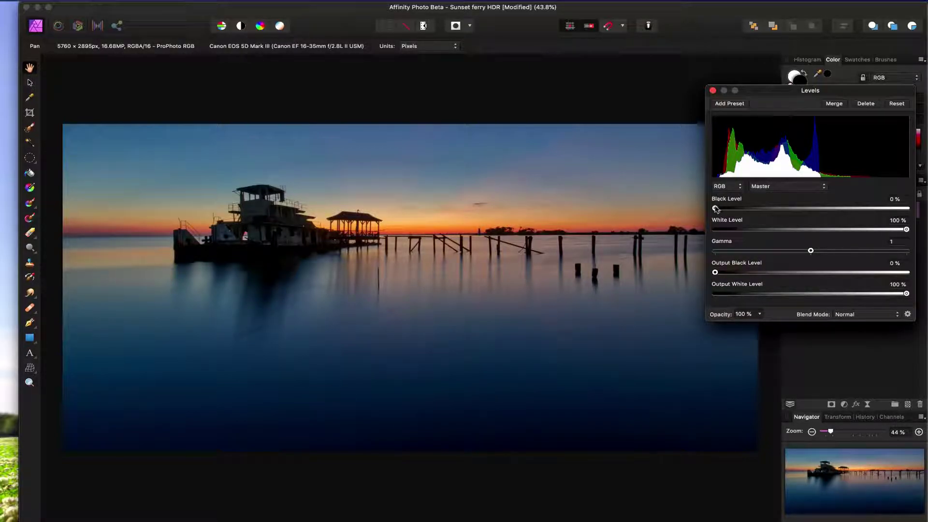
mouse_move(716, 210)
left_mouse_down()
mouse_move(887, 211)
mouse_move(715, 210)
left_mouse_up()
left_click_drag(907, 231, 925, 238)
Step: Set the master Levels Black Level to 3% and White Level to 80% using the clipping preview
left_click(715, 208, "alt")
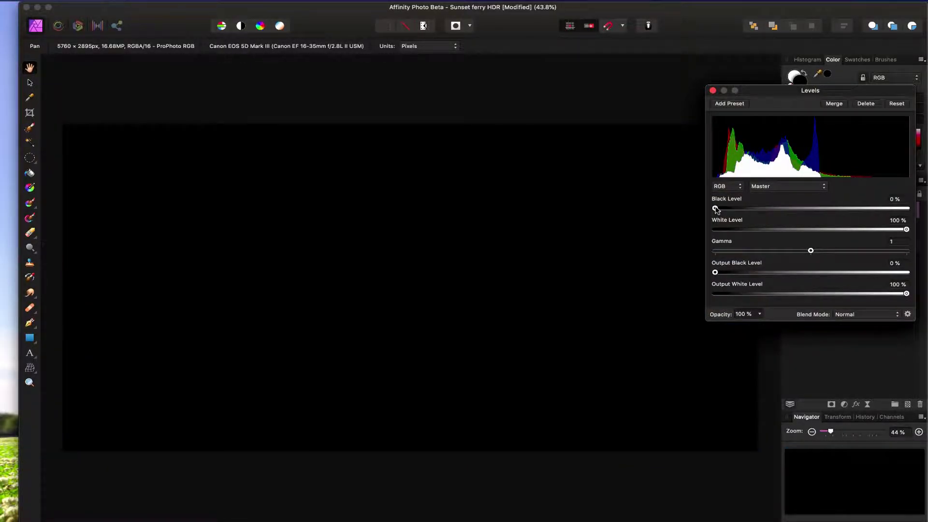
left_click_drag(715, 209, 722, 210)
left_click_drag(721, 209, 721, 210)
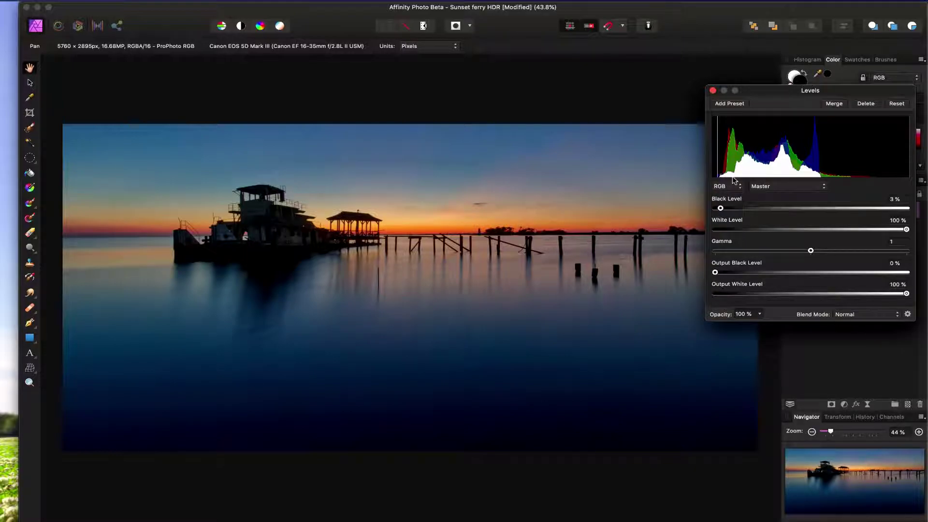
left_click(907, 230, "alt")
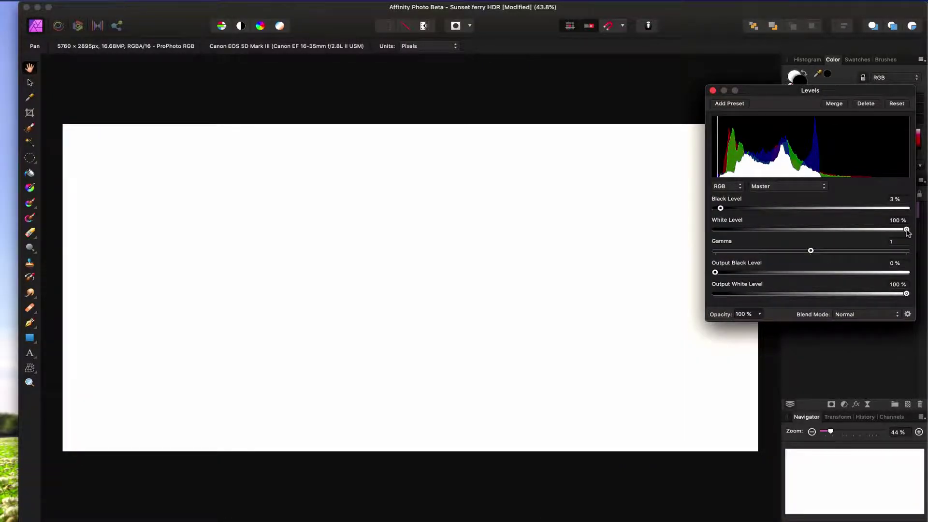
mouse_move(907, 230)
left_mouse_down()
mouse_move(842, 231)
mouse_move(869, 230)
left_mouse_up()
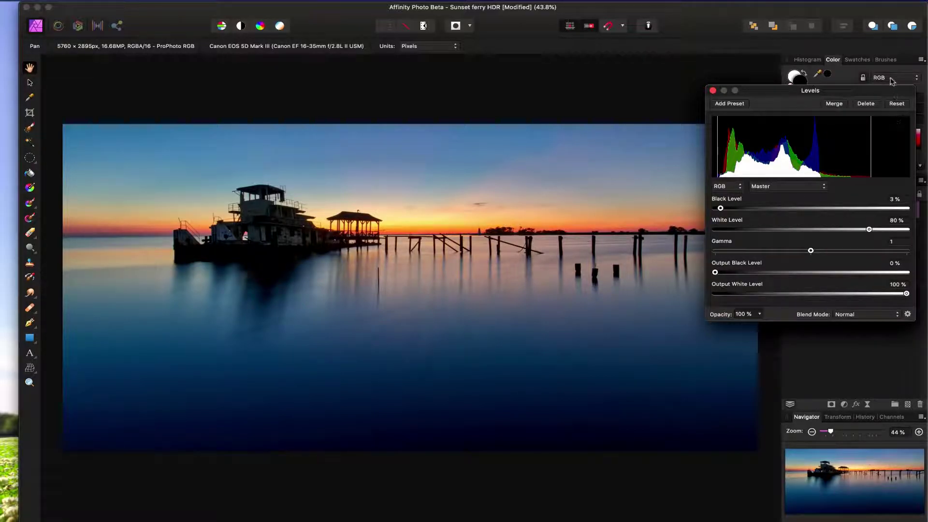
left_click_drag(880, 92, 779, 28)
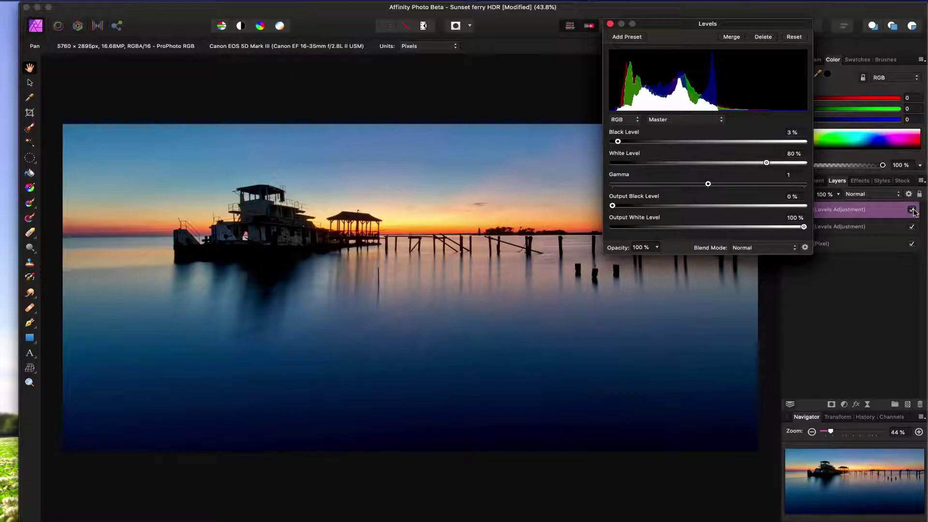
Step: Toggle the Levels layer's visibility off and on twice to compare the photo before and after
left_click(911, 210)
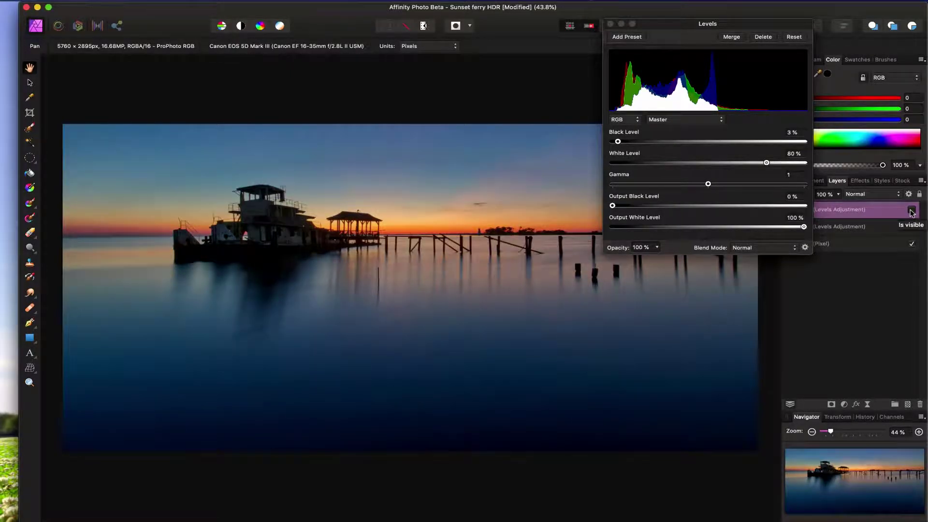
left_click(911, 211)
left_click(912, 211)
left_click(912, 211)
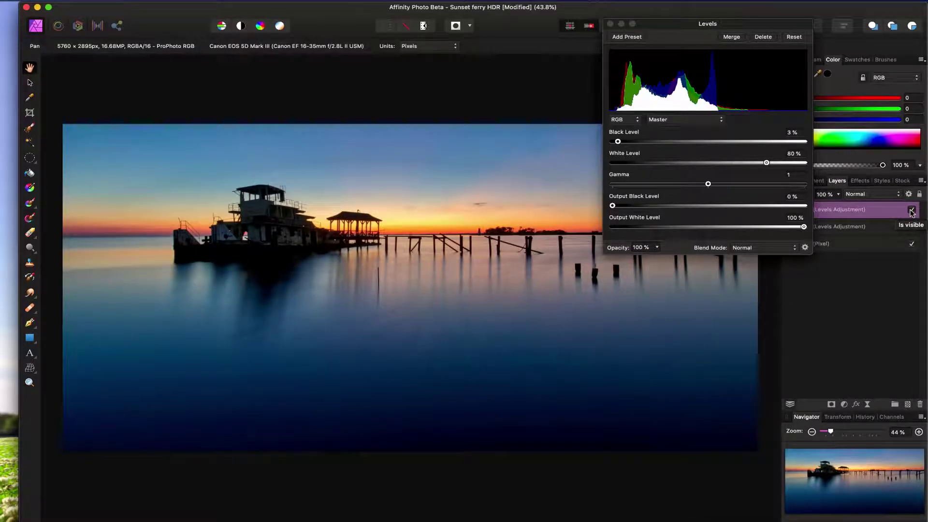
Step: Close the Levels settings and delete the duplicate Levels adjustment layer
left_click(878, 271)
left_click(865, 227)
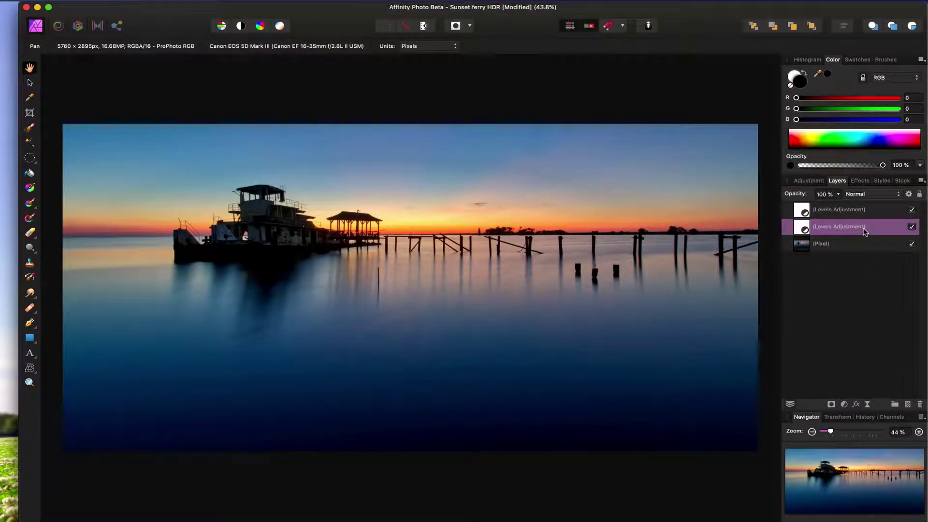
key("Delete")
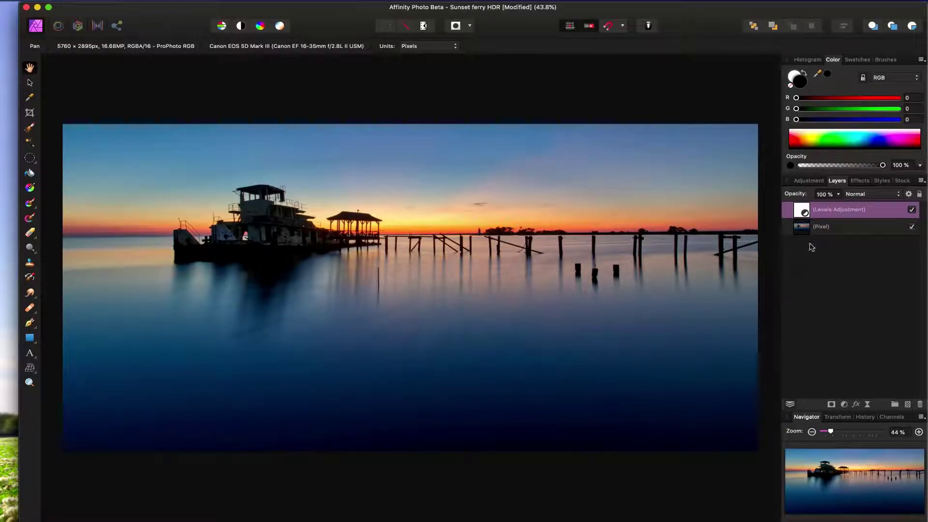
Step: Reopen the remaining Levels layer's settings, leave the RGB colour format unchanged, and show the channel list
double_click(805, 213)
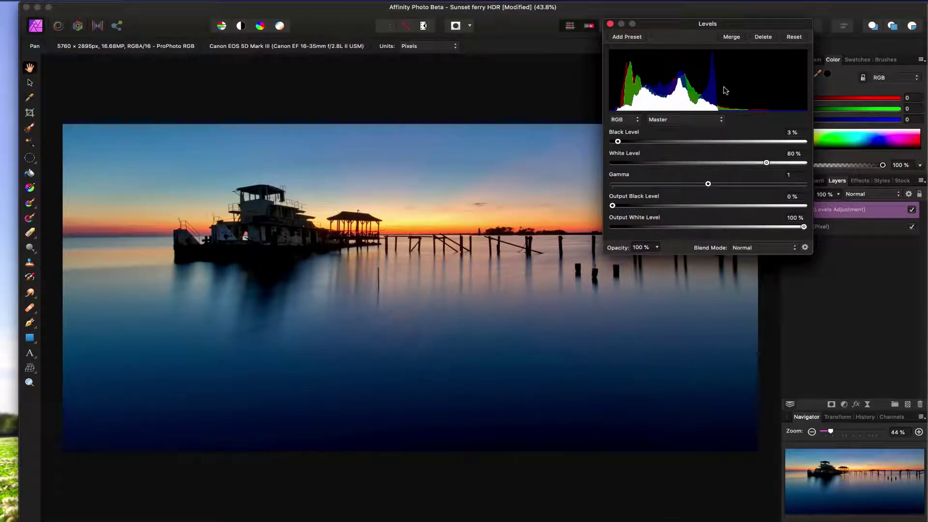
left_click_drag(683, 28, 782, 23)
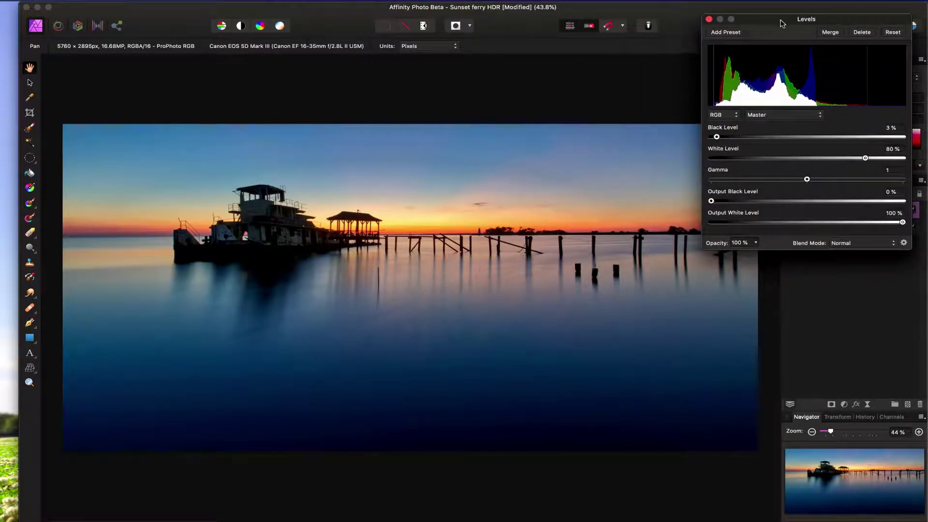
left_click(735, 119)
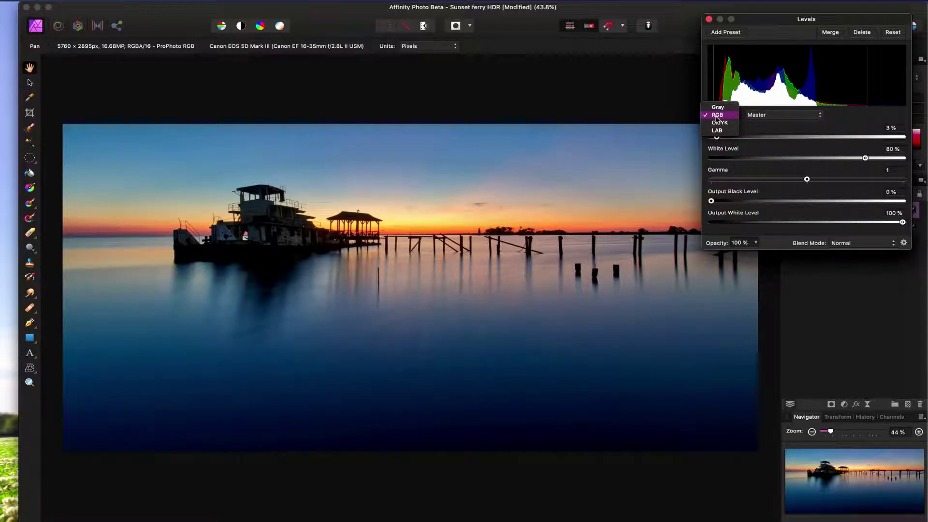
left_click(757, 130)
left_click(772, 116)
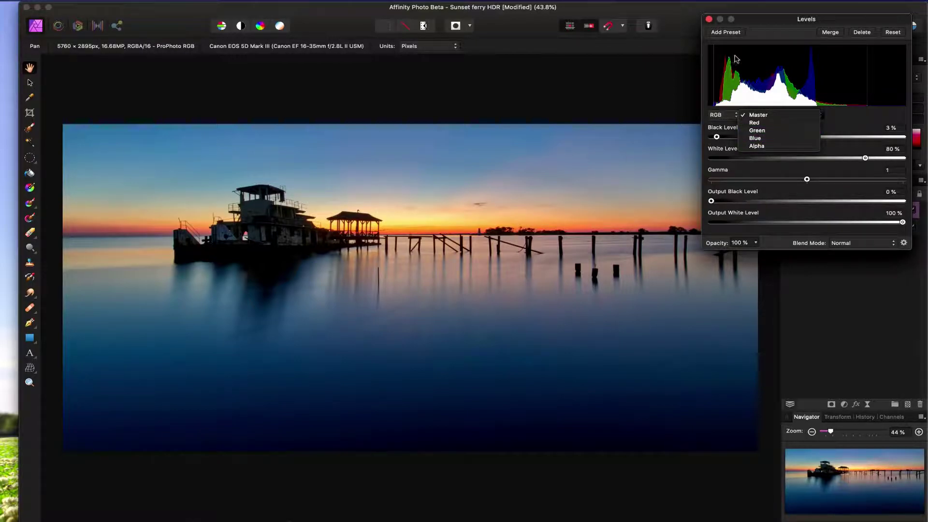
Step: Switch Levels to the Red channel and set Black Level 2% and White Level 82%
left_click_drag(786, 23, 796, 11)
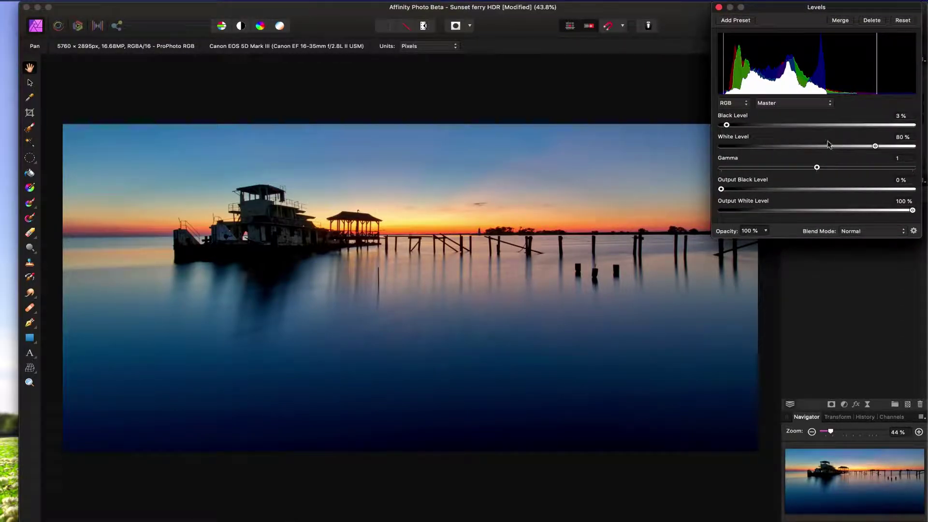
left_click(818, 104)
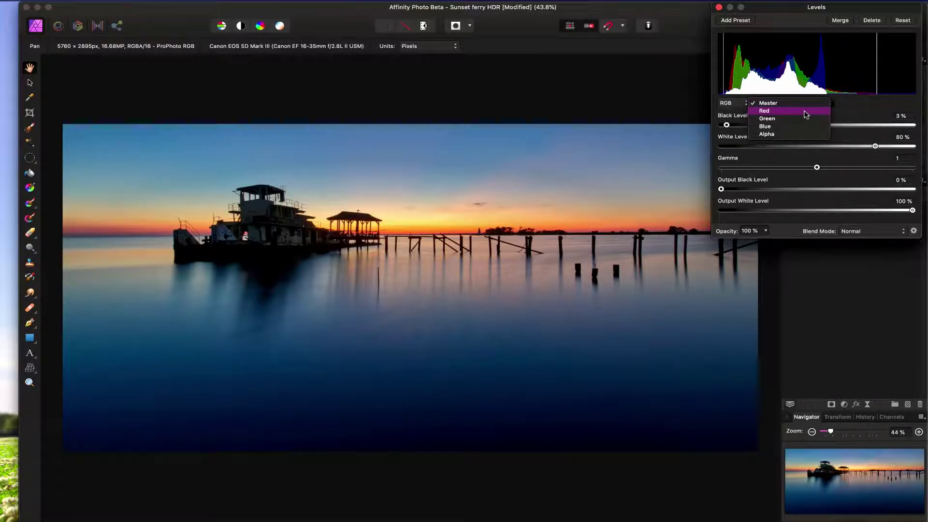
left_click(806, 113)
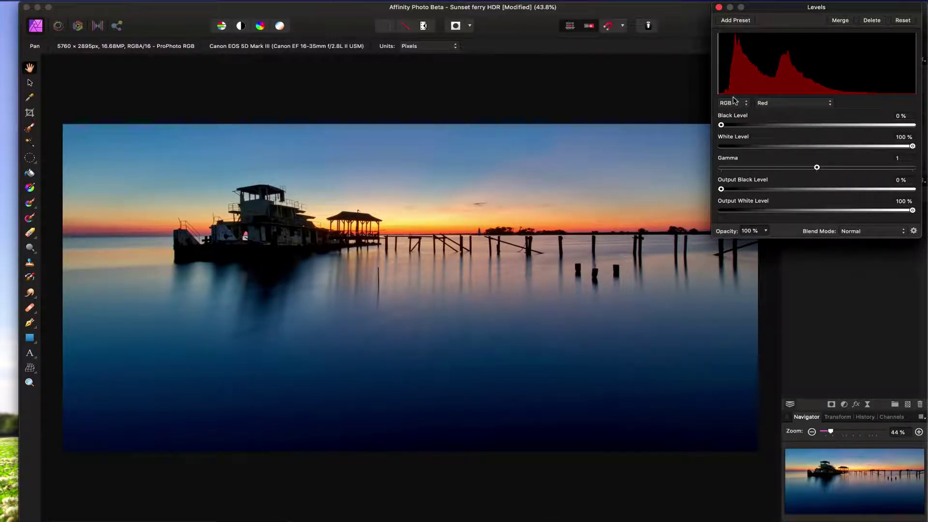
left_click(722, 126, "alt")
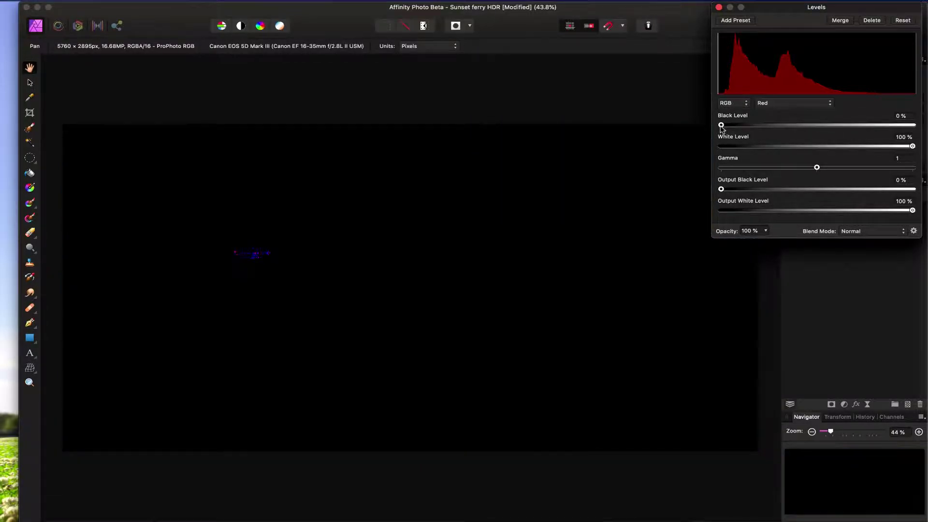
left_click_drag(721, 126, 726, 129)
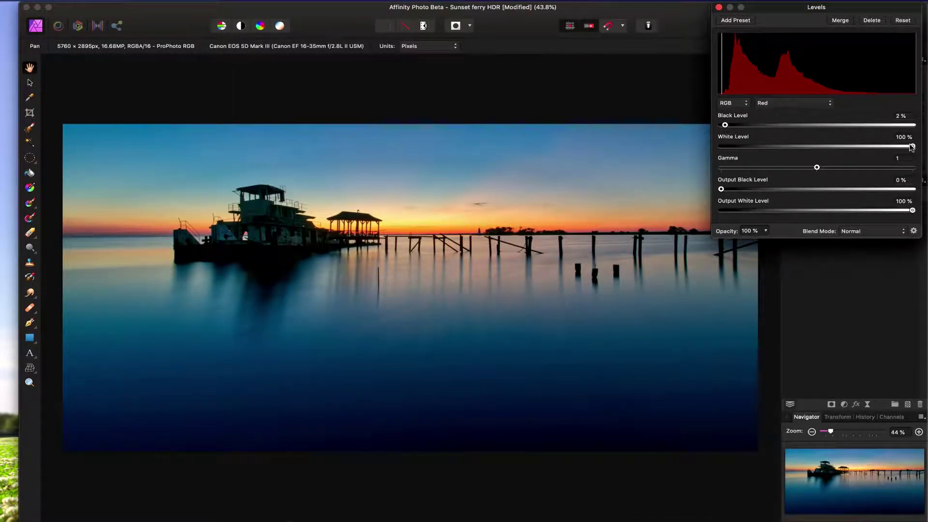
left_click_drag(913, 147, 879, 148)
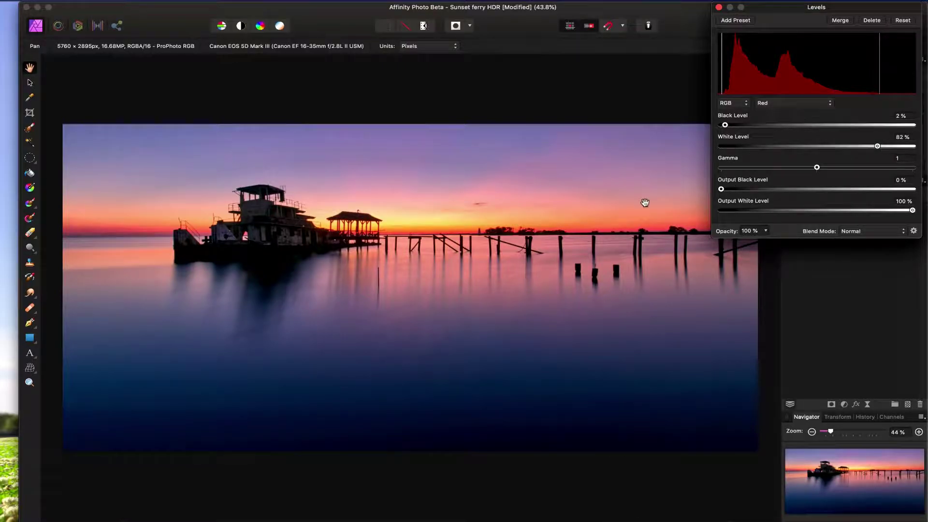
Step: Toggle the Levels effect off and on three times to compare the sunset with and without it
left_click_drag(825, 7, 778, 7)
left_click(913, 210)
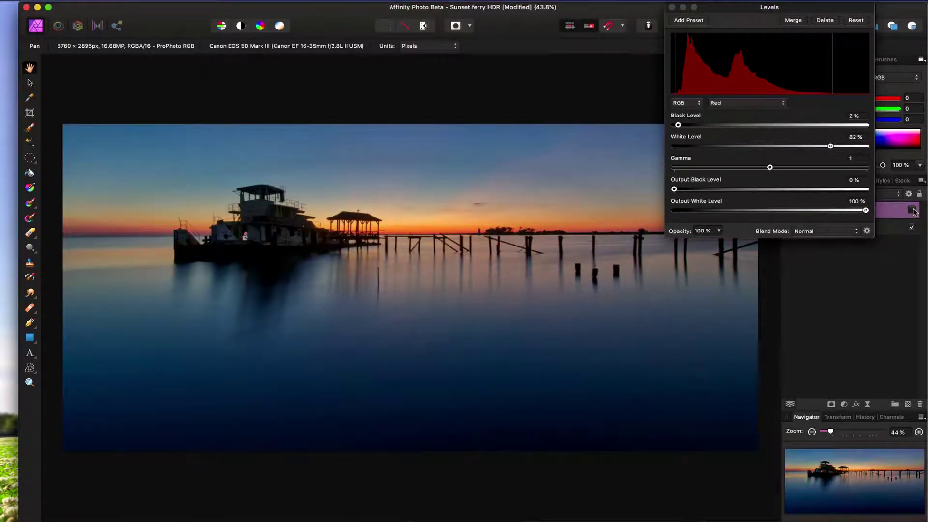
left_click(912, 211)
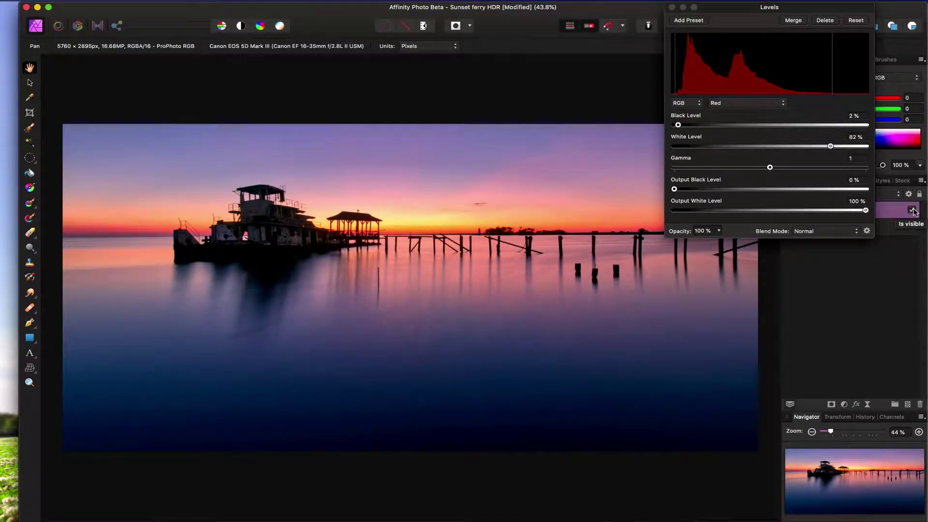
left_click(912, 211)
left_click(912, 211)
left_click(912, 211)
left_click(912, 211)
Step: Switch to the Blue channel and set Black Level 2% and White Level 67%
left_click(742, 104)
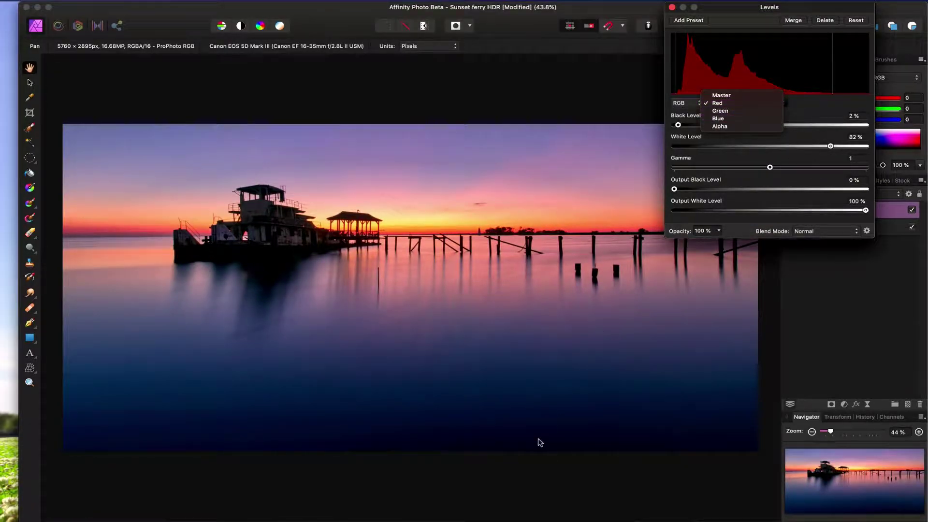
left_click(726, 119)
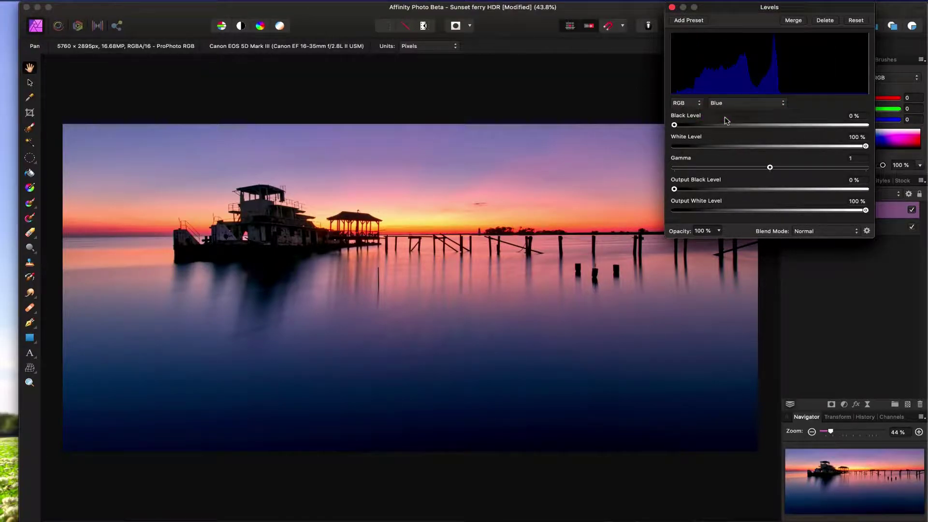
left_click(674, 126, "alt")
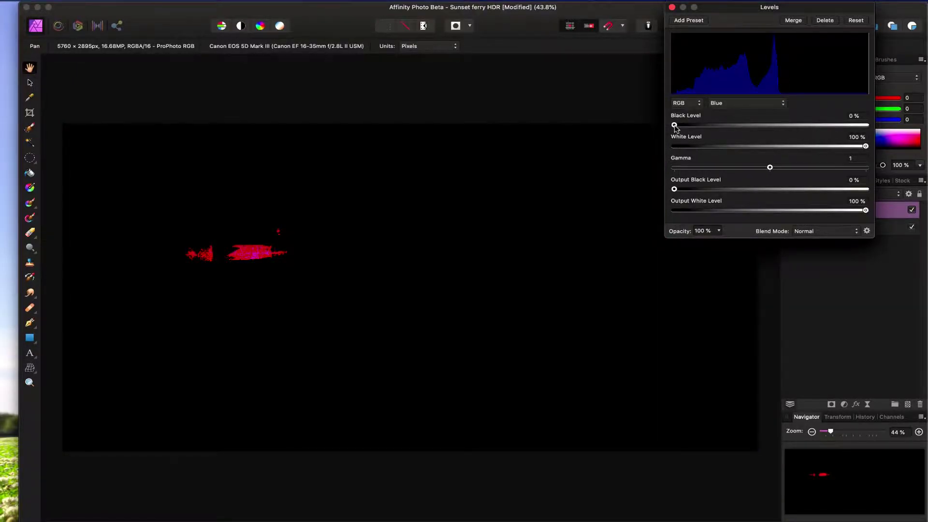
left_click_drag(675, 126, 677, 125)
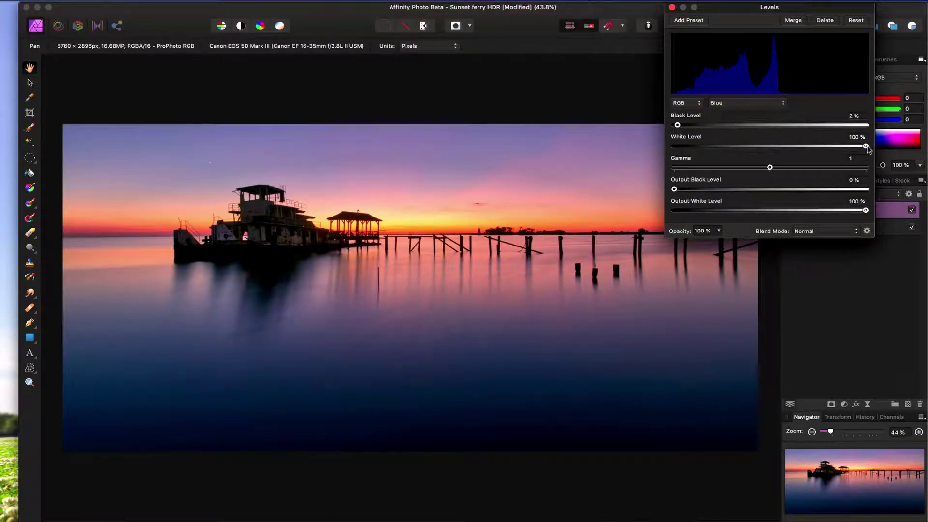
left_click_drag(866, 147, 805, 148)
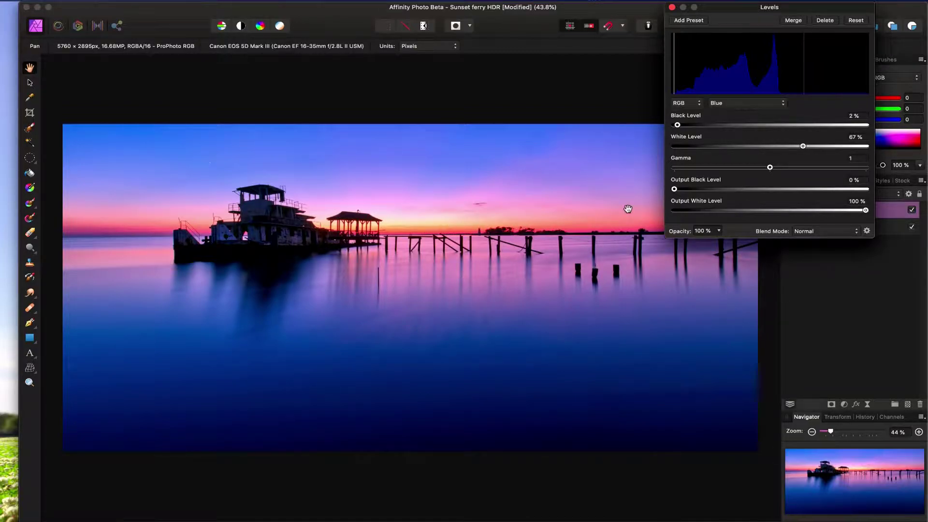
left_click(737, 104)
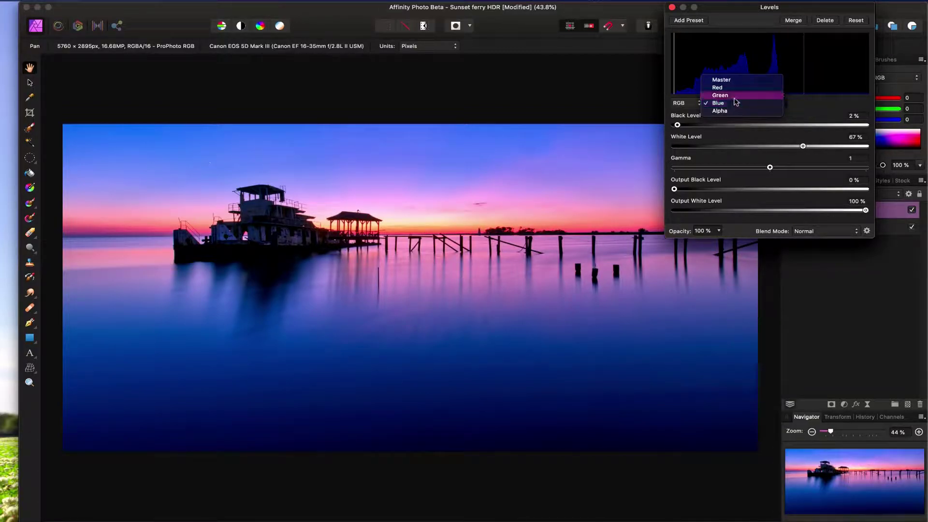
Step: Set the Green channel to 2% black and 86% white, comparing with the effect toggled
left_click(735, 96)
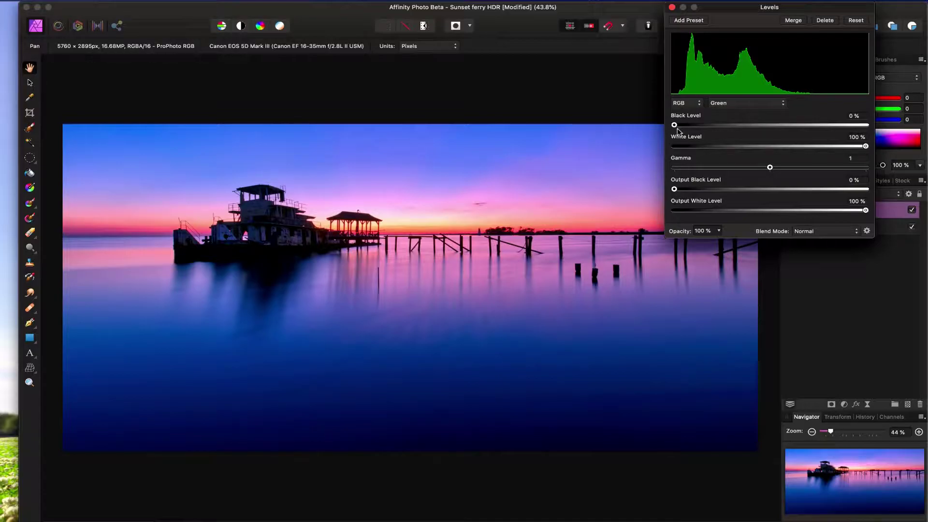
left_click_drag(675, 125, 678, 126)
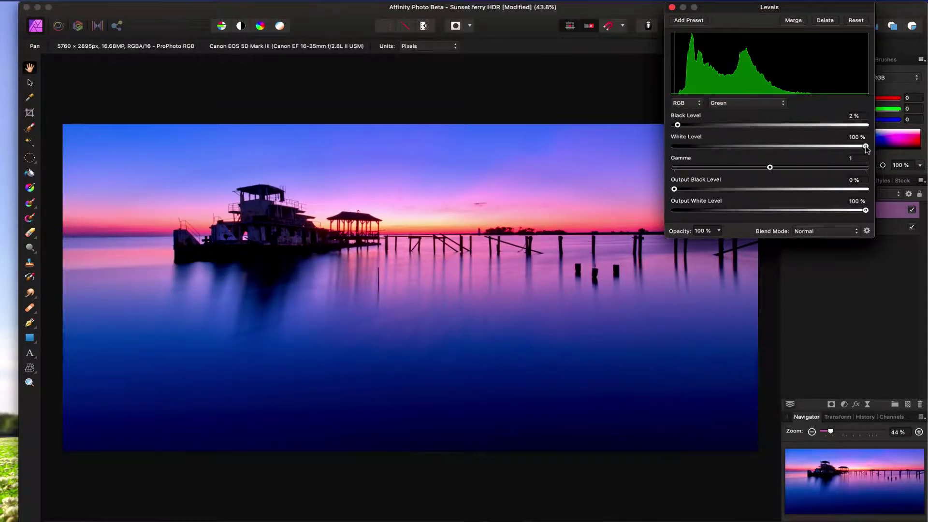
left_click_drag(866, 147, 839, 149)
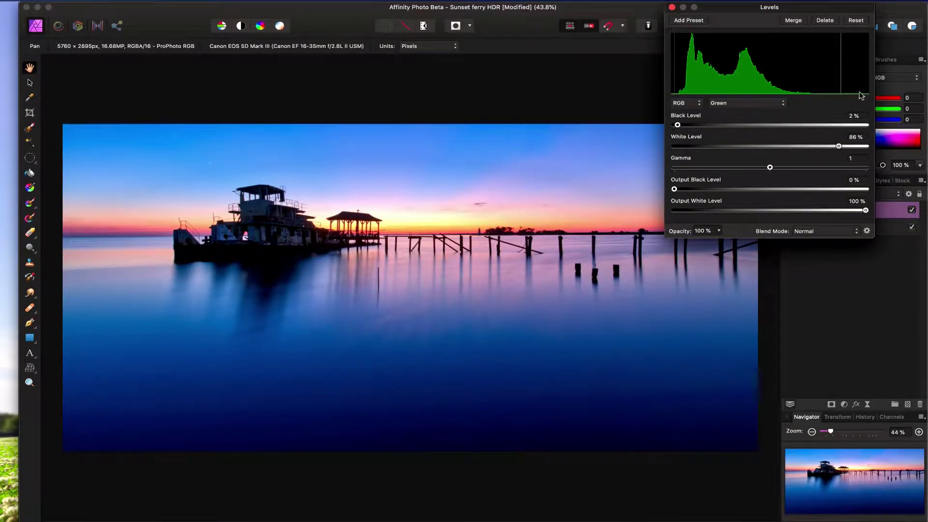
left_click(912, 212)
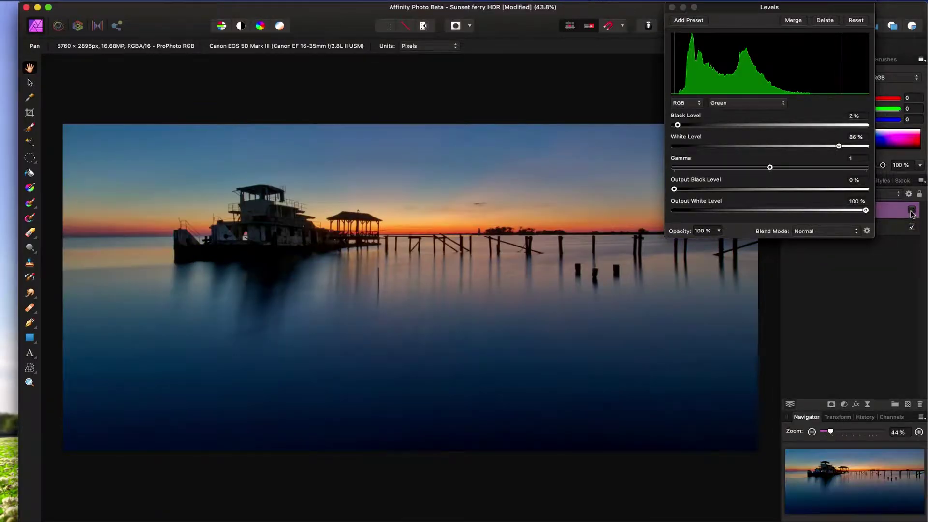
left_click(912, 212)
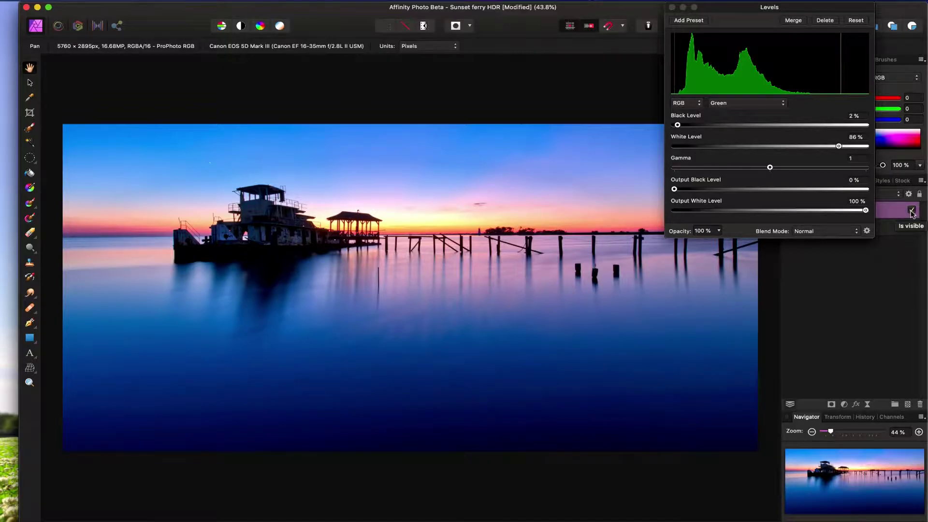
left_click(912, 211)
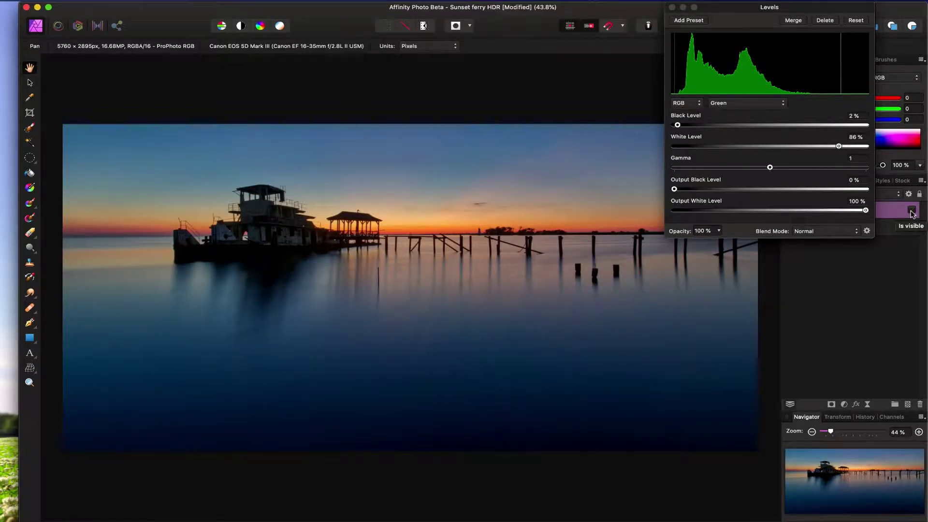
left_click(912, 211)
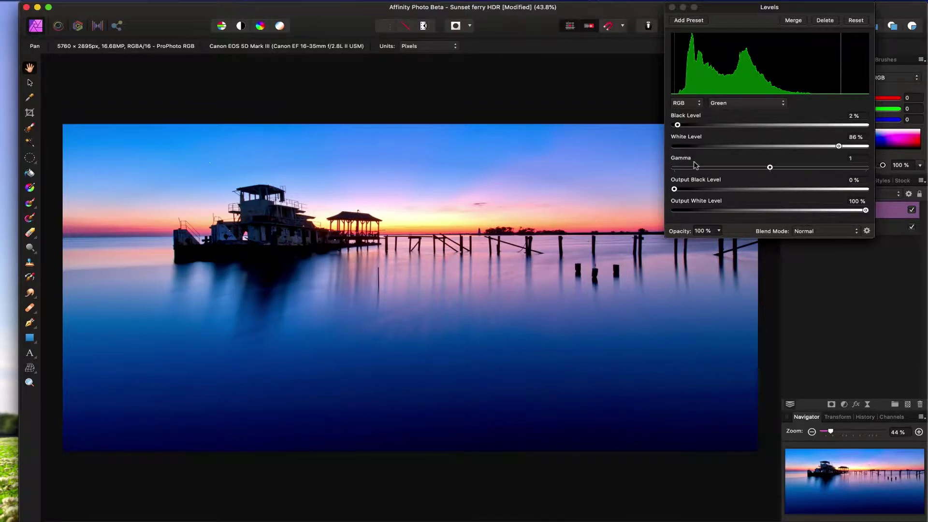
Step: Raise the Green channel gamma to 1.109 for a purpler sky
left_click(743, 103)
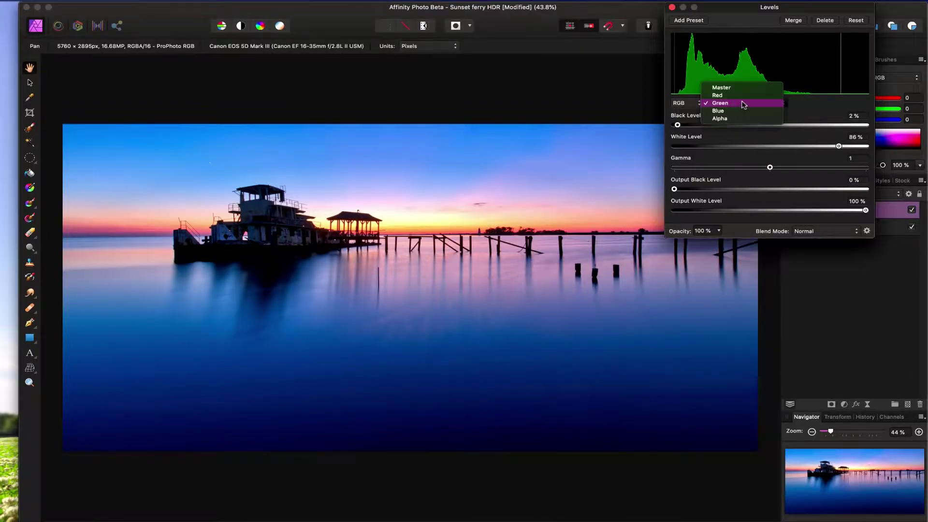
left_click(791, 106)
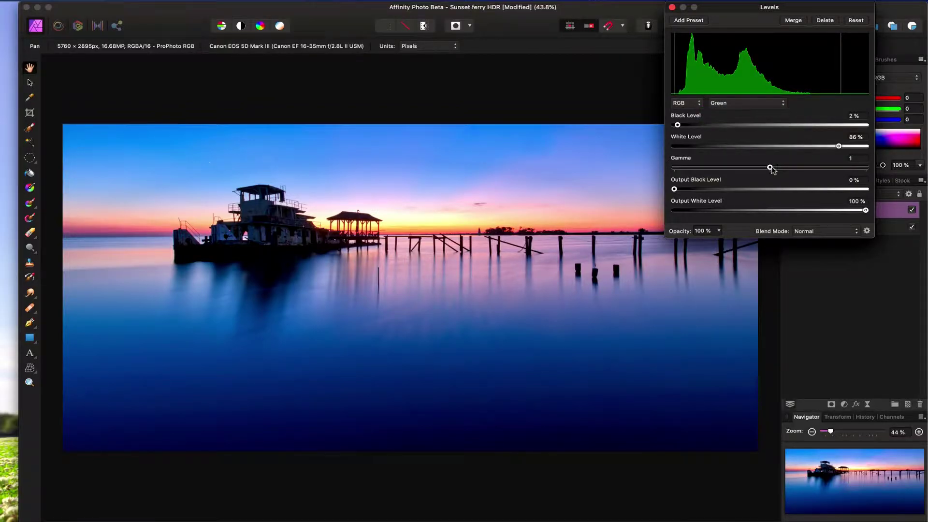
mouse_move(771, 168)
left_mouse_down()
mouse_move(805, 168)
mouse_move(677, 168)
mouse_move(782, 168)
left_mouse_up()
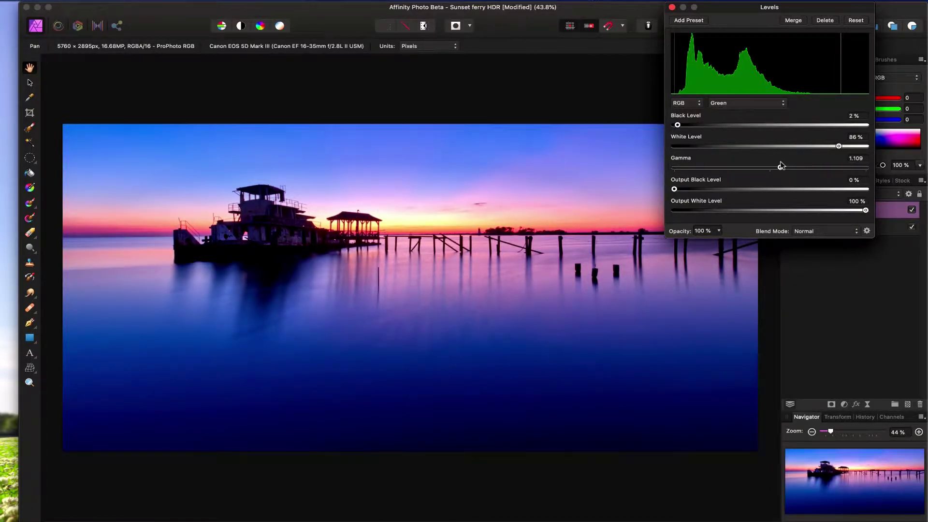
Step: Switch to the Master channel and lower its gamma to about 0.818
left_click(757, 103)
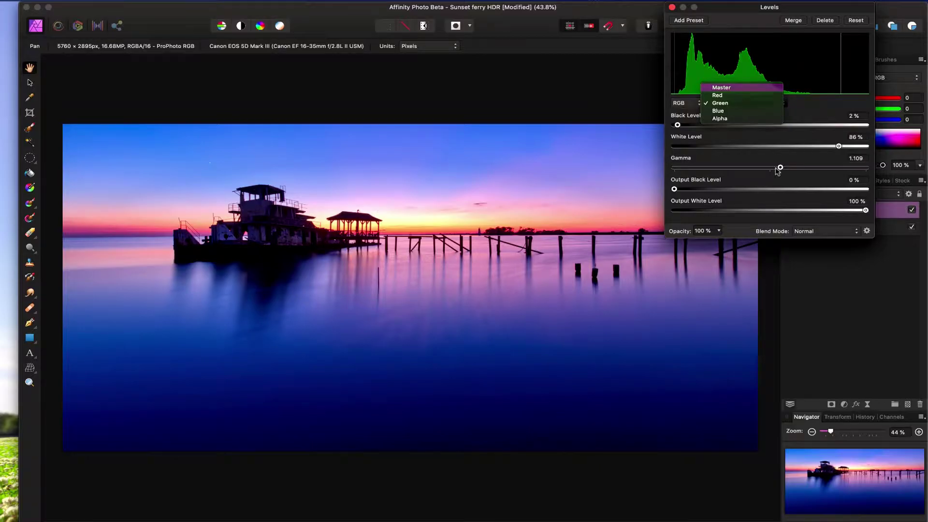
key("Return")
left_click_drag(771, 169, 755, 169)
Step: Switch to the Red channel and set Black Level 4% and White Level 77%
left_click(740, 107)
left_click(721, 111)
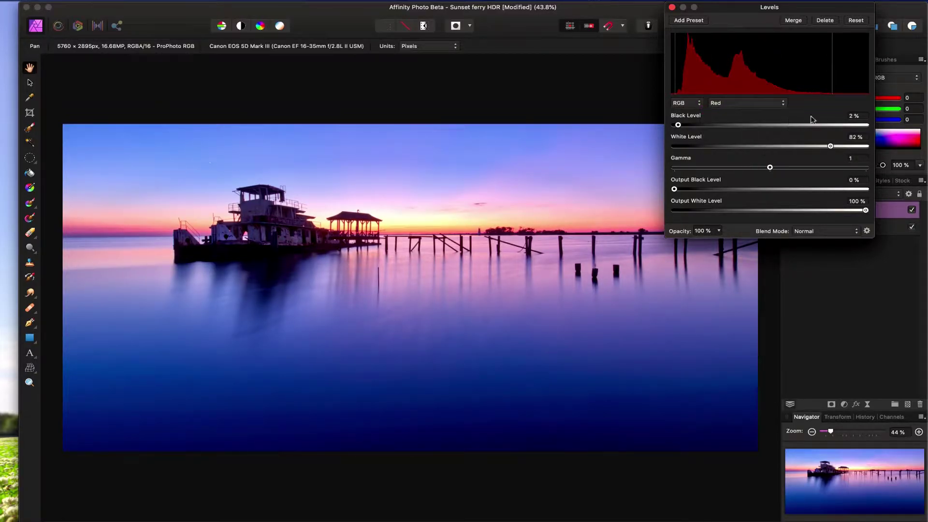
left_click_drag(677, 126, 682, 126)
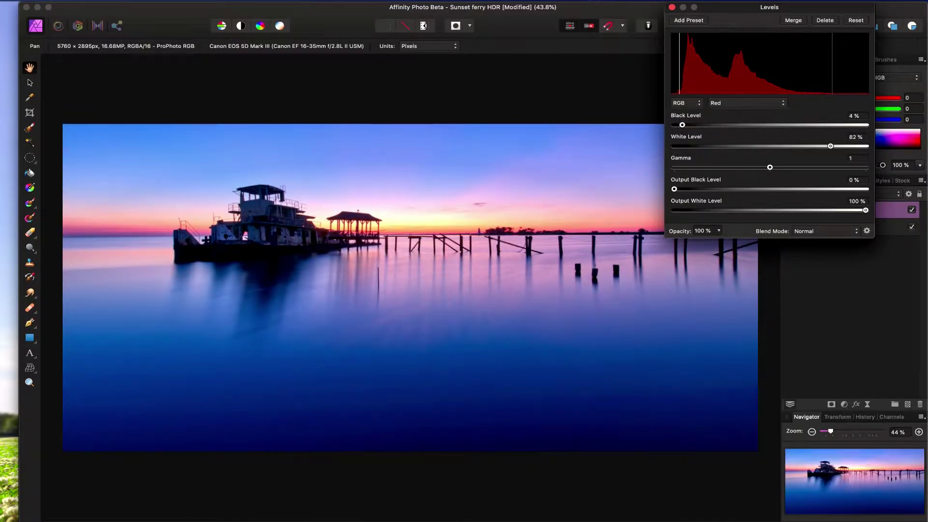
left_click_drag(829, 146, 822, 146)
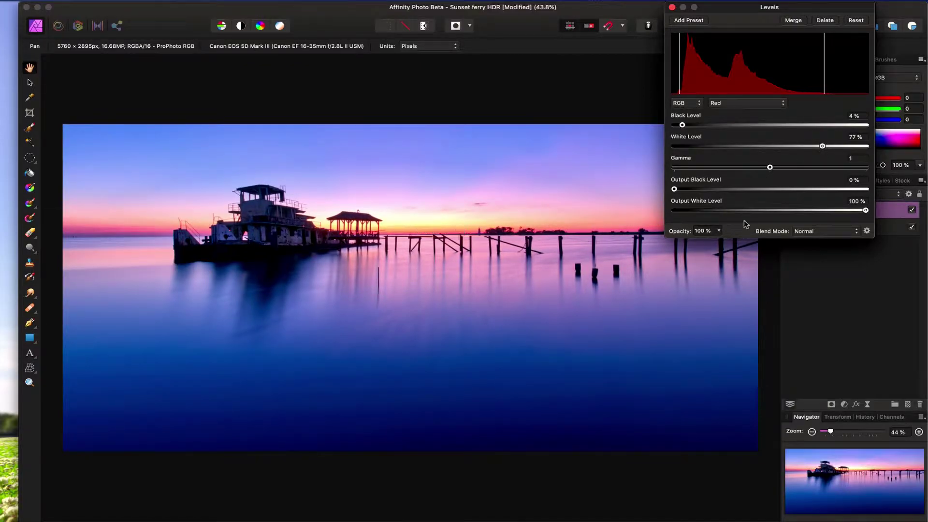
Step: Set the Blue white level to 71% and Green white level to 92%, then close Levels
left_click(762, 103)
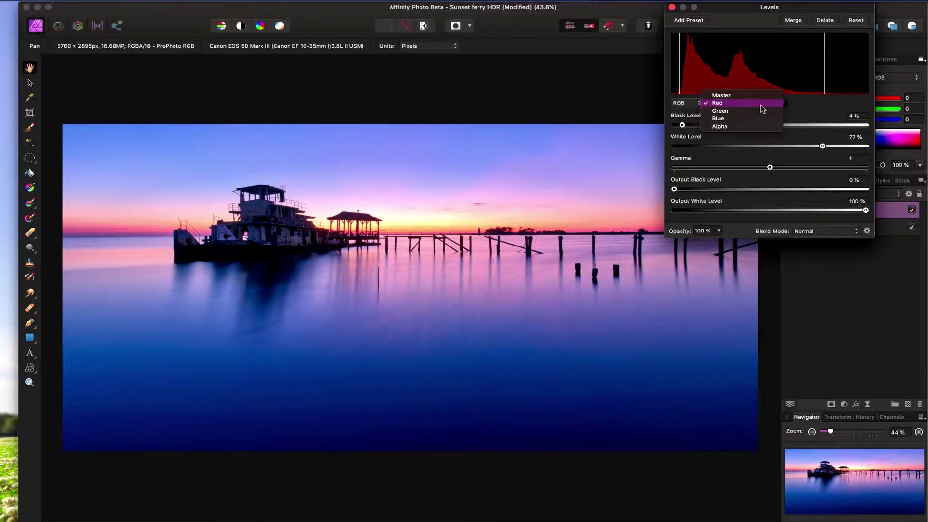
left_click(746, 120)
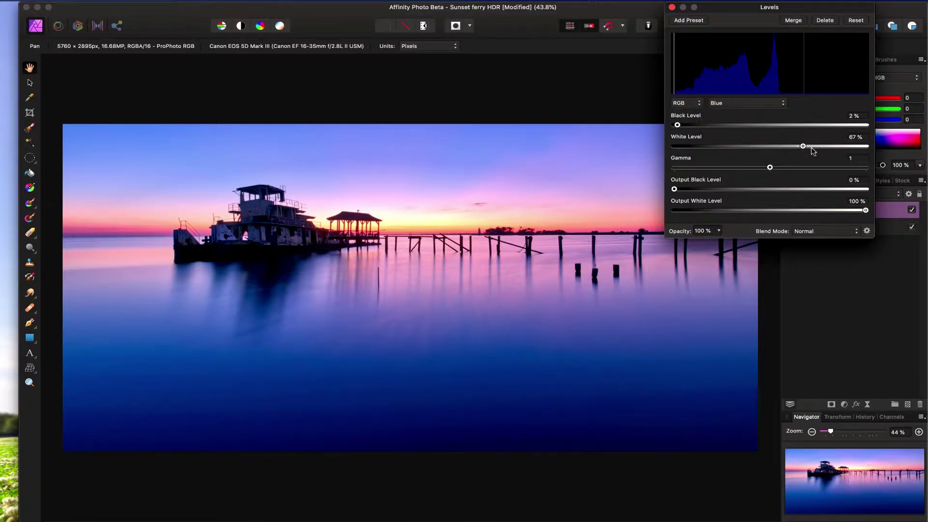
left_click_drag(805, 148, 813, 147)
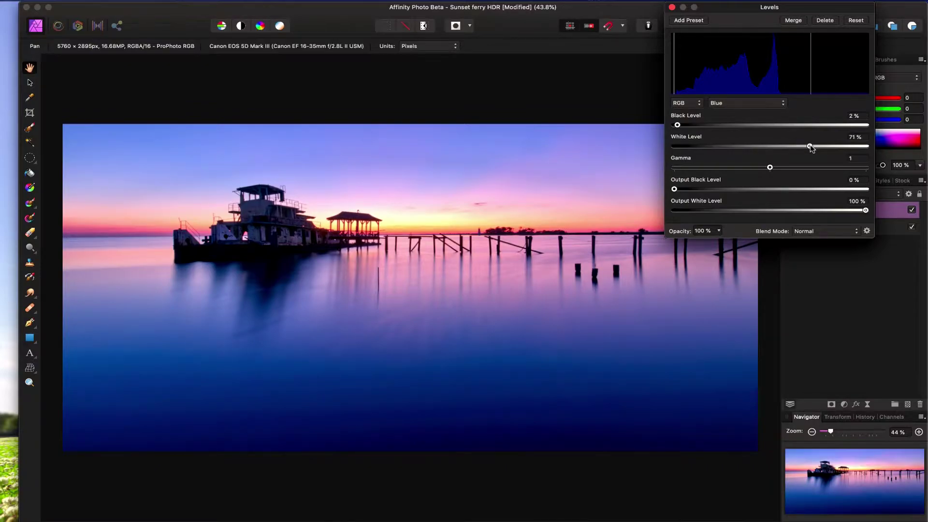
left_click(730, 104)
left_click(729, 96)
left_click_drag(840, 147, 851, 148)
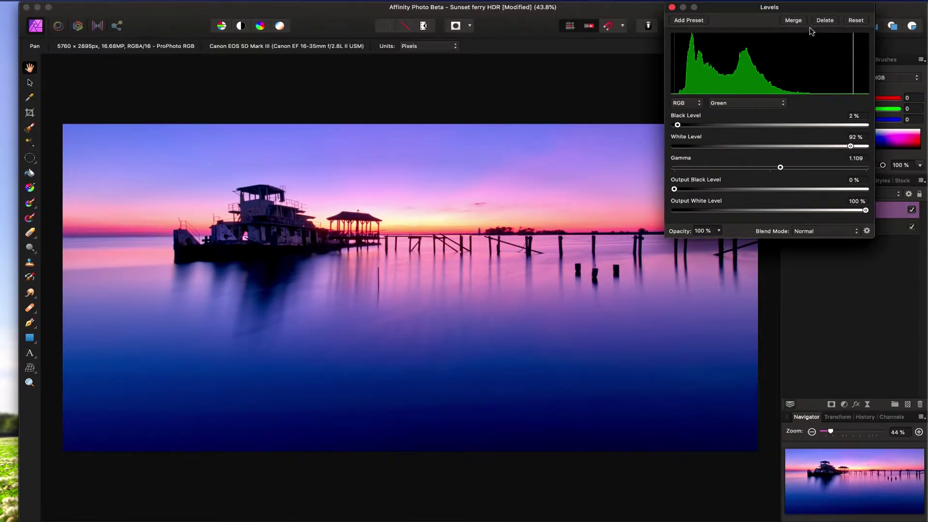
left_click(672, 8)
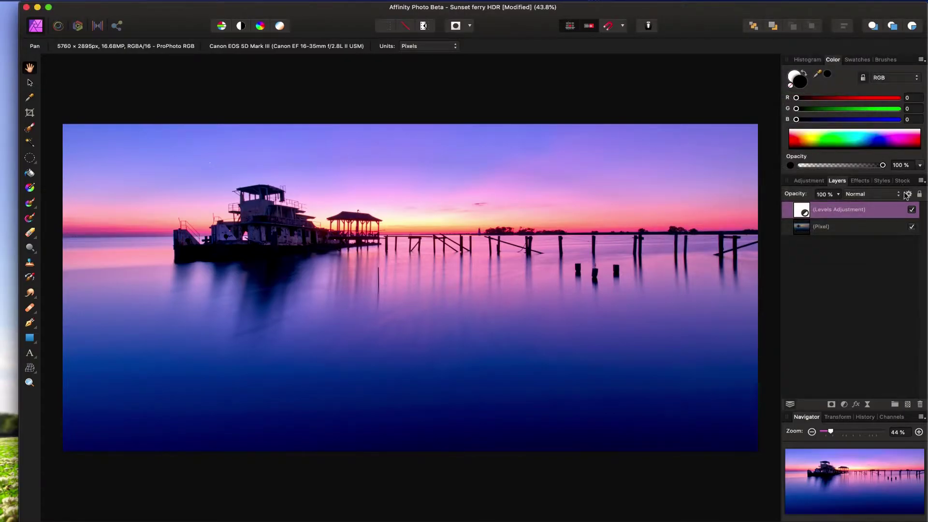
left_click(911, 211)
left_click(911, 211)
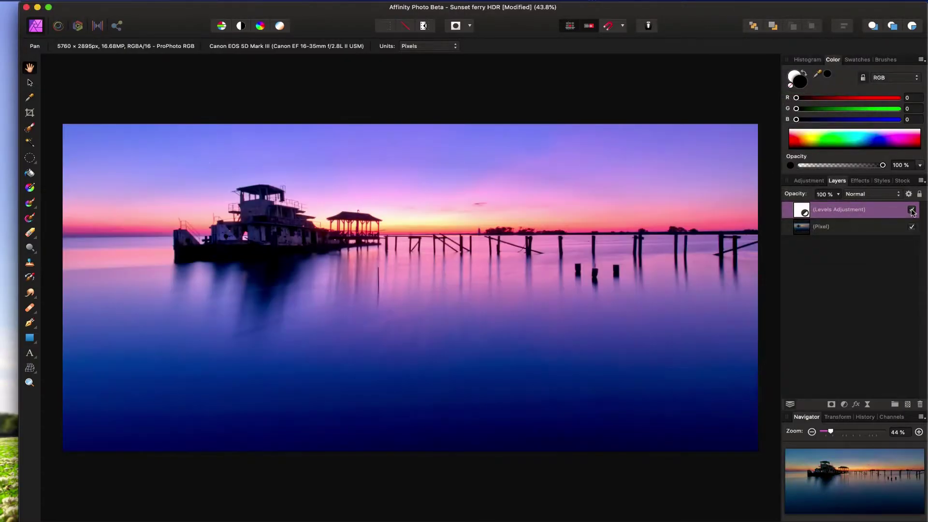
left_click(911, 211)
left_click(912, 211)
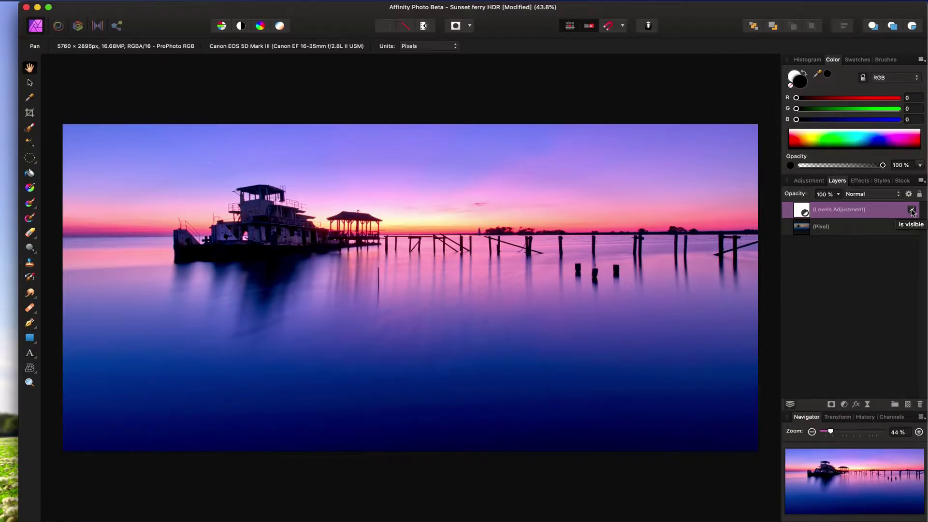
Step: Reopen Levels, keep Normal blend mode, and return Output levels to 0% black and 100% white
double_click(803, 213)
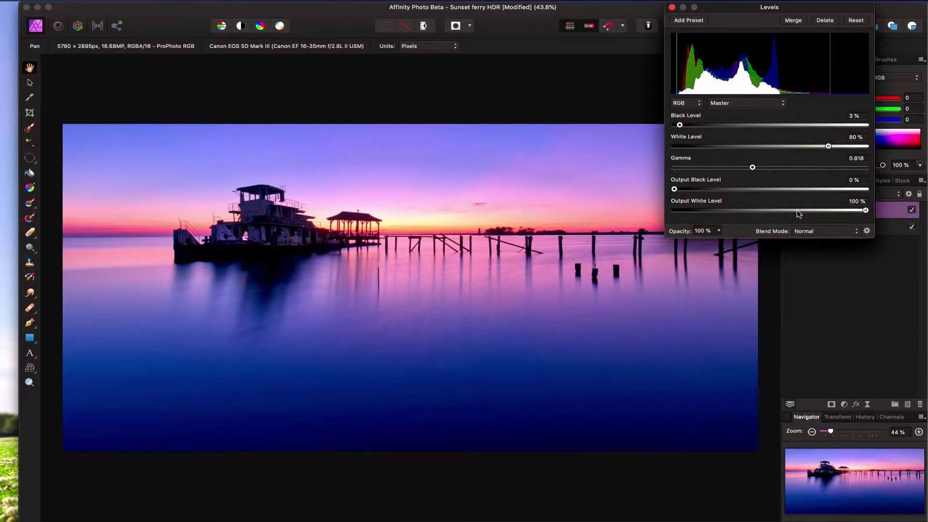
left_click(821, 236)
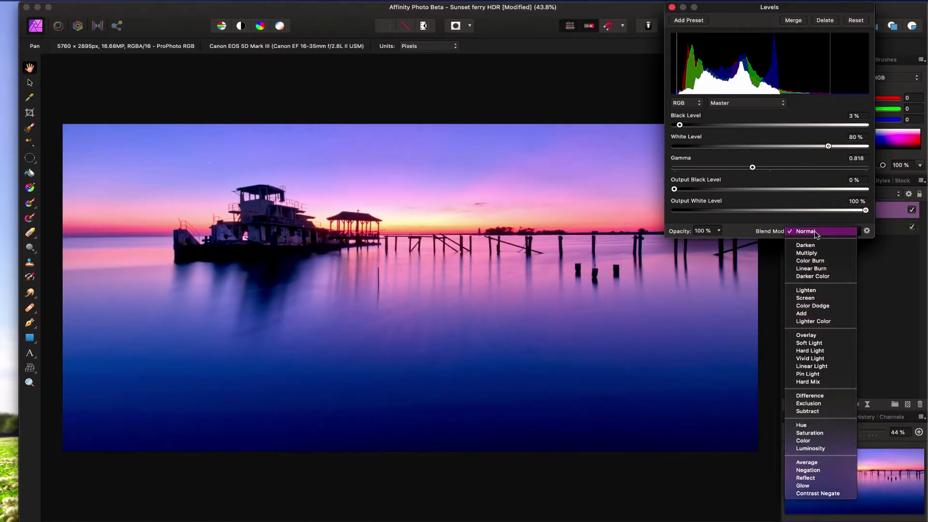
left_click(815, 233)
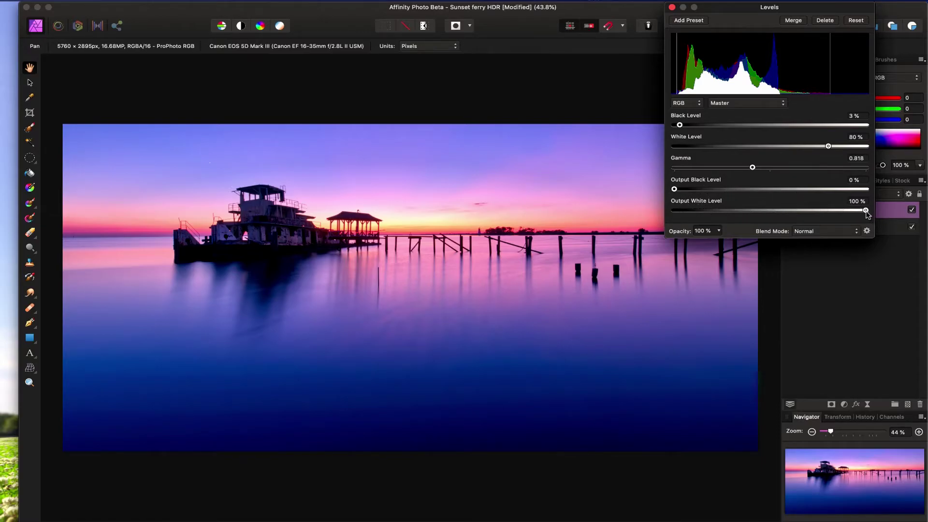
mouse_move(866, 211)
left_mouse_down()
mouse_move(813, 211)
mouse_move(878, 213)
left_mouse_up()
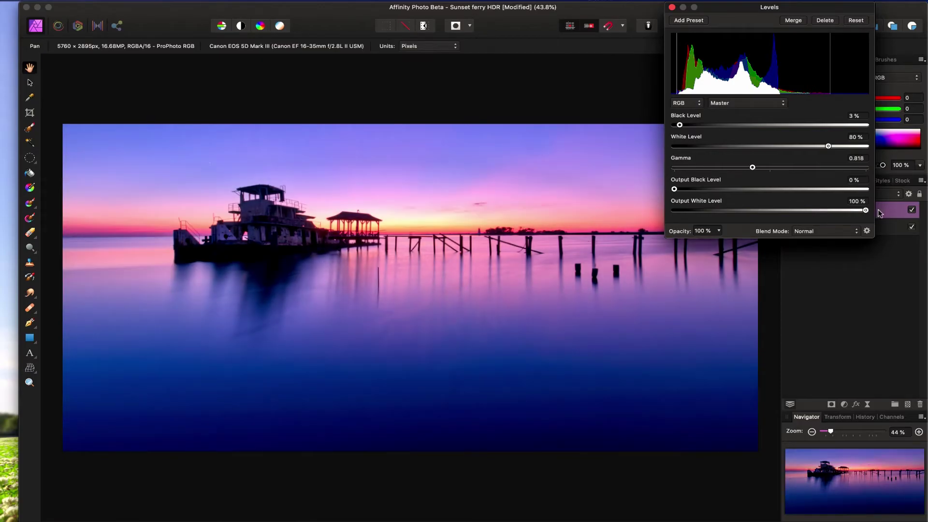
mouse_move(675, 189)
left_mouse_down()
mouse_move(737, 190)
mouse_move(674, 189)
left_mouse_up()
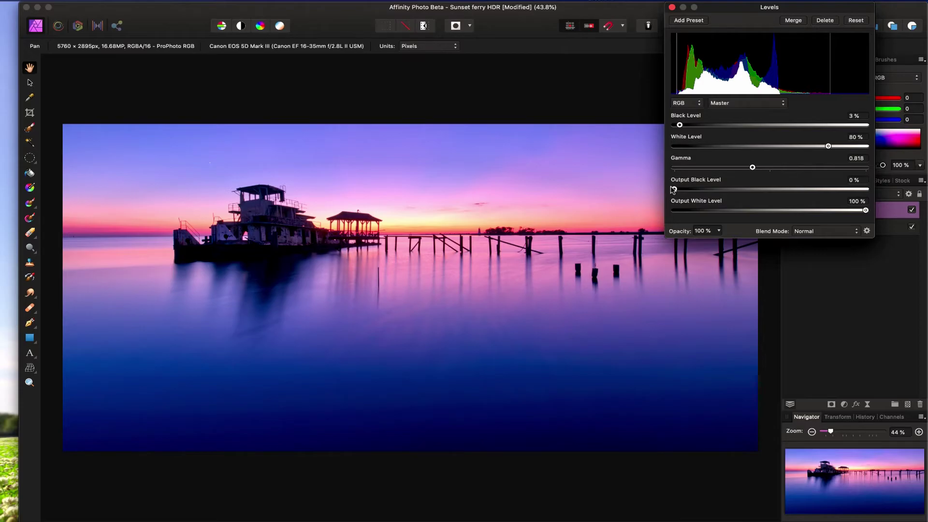
left_click_drag(866, 211, 917, 211)
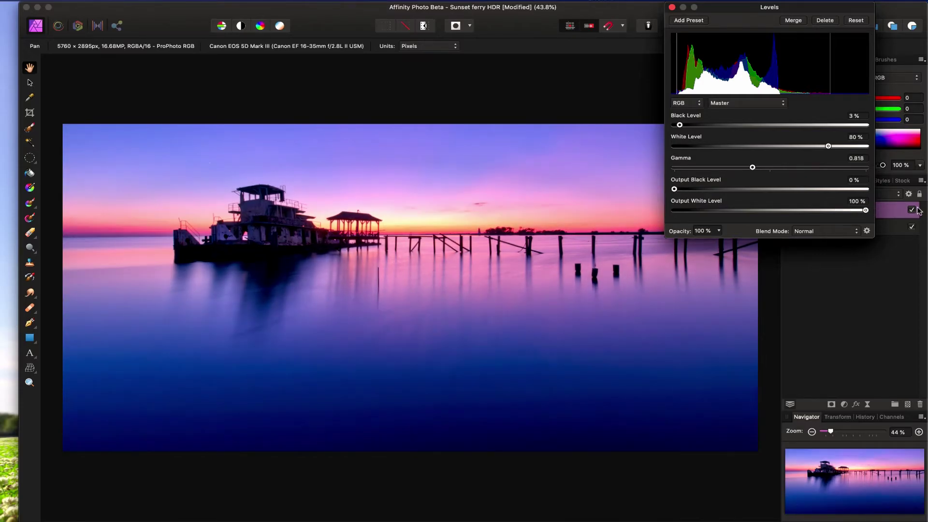